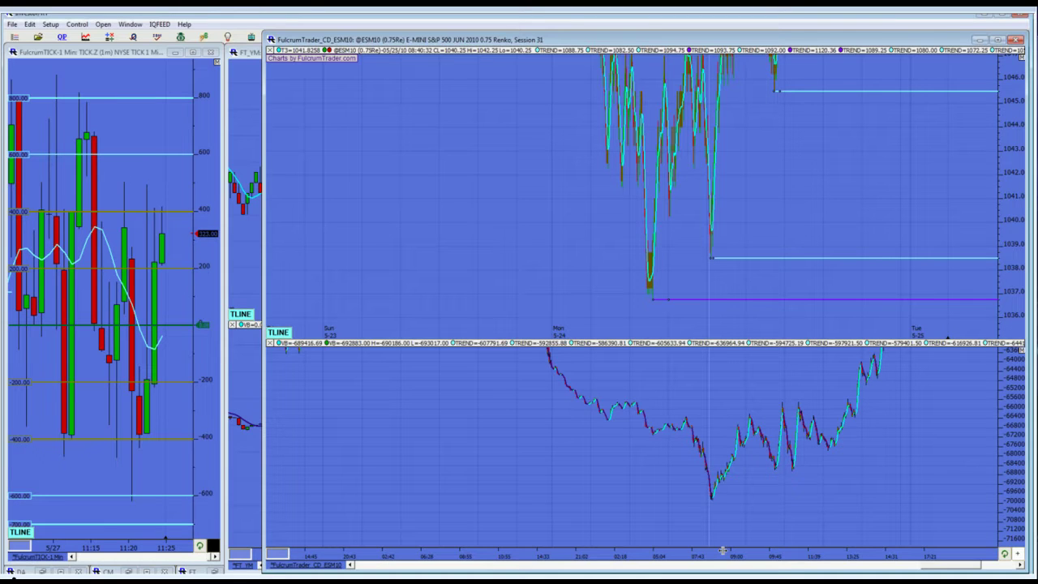
Review the E-mini S&P chart's price and cumulative delta lows around May 24, and bring the view forward to the latest May 27 bars
left_click_drag(694, 554, 693, 555)
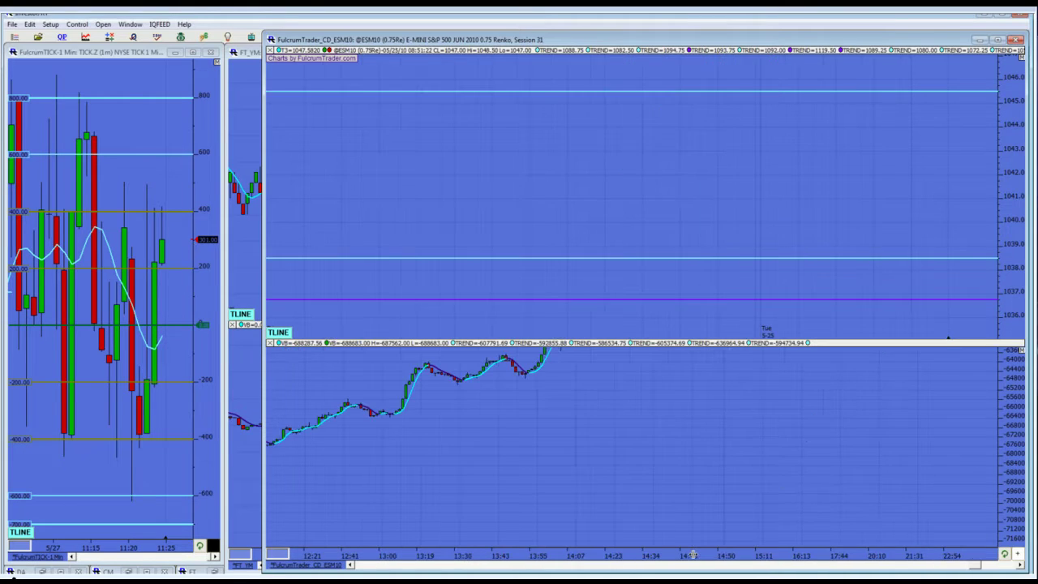
scroll(688, 481, "up", 3)
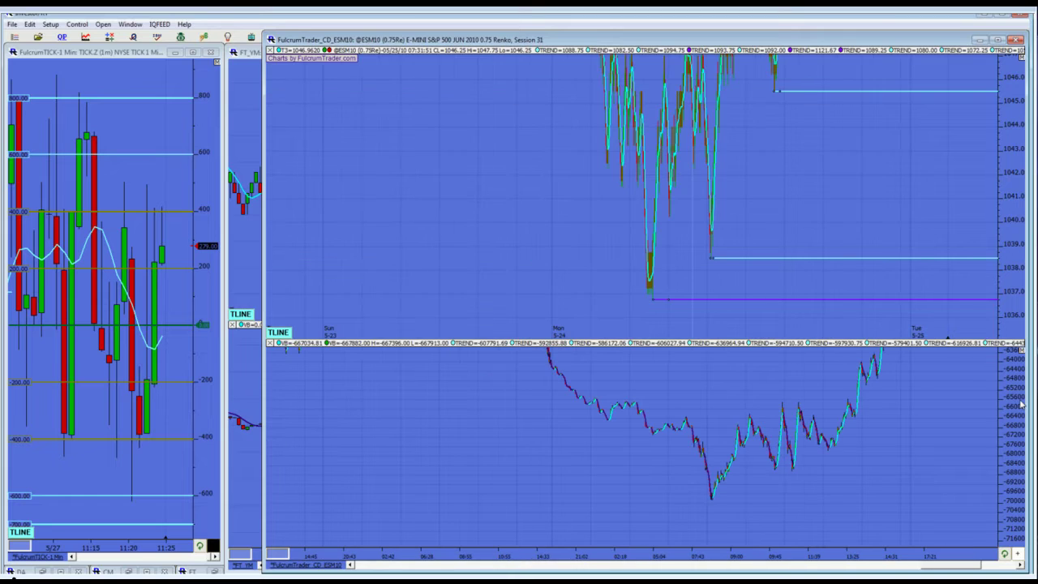
left_click_drag(1011, 439, 1022, 429)
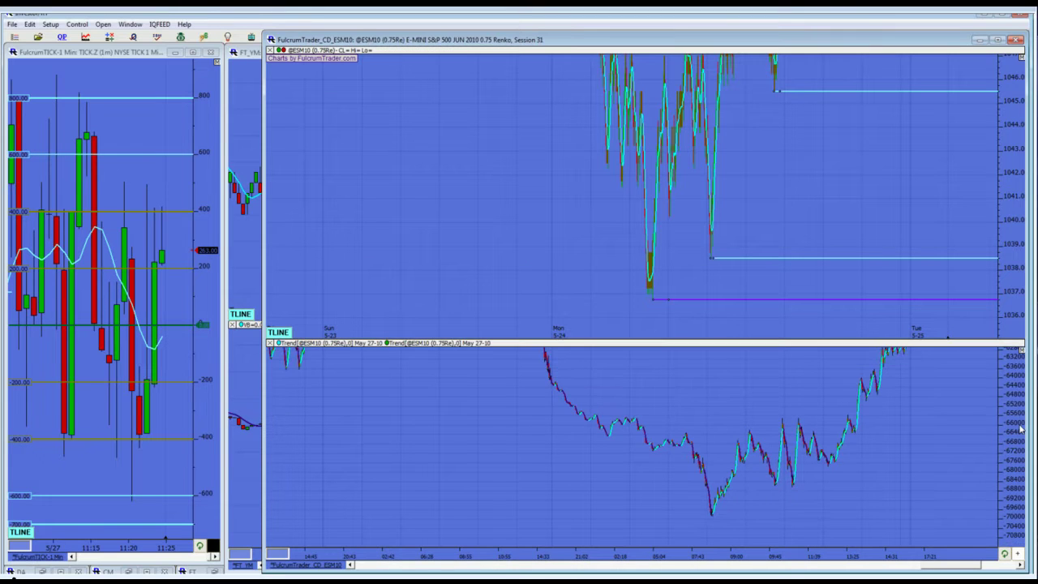
scroll(1021, 429, "up", 3)
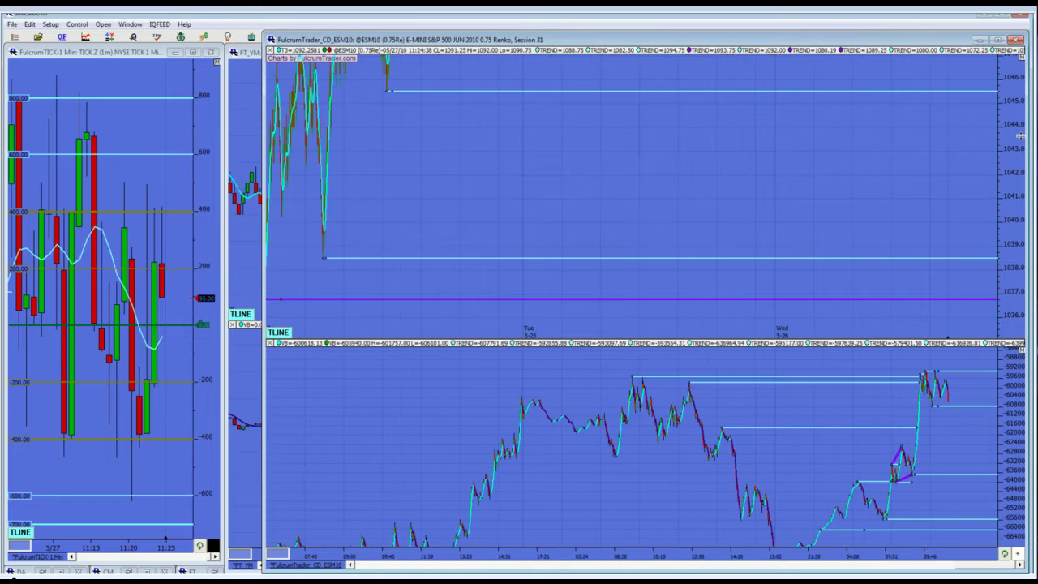
Shift the E-mini S&P price pane's range up to the 1082–1095 area to examine the latest May 27 bars above the cumulative delta
scroll(1018, 132, "up", 2)
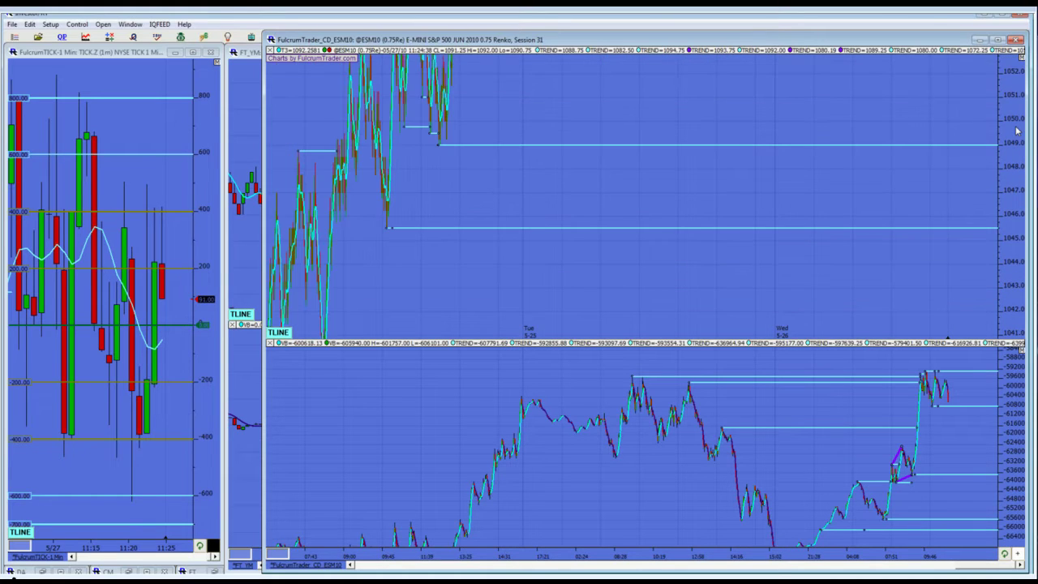
left_click_drag(1018, 132, 1018, 250)
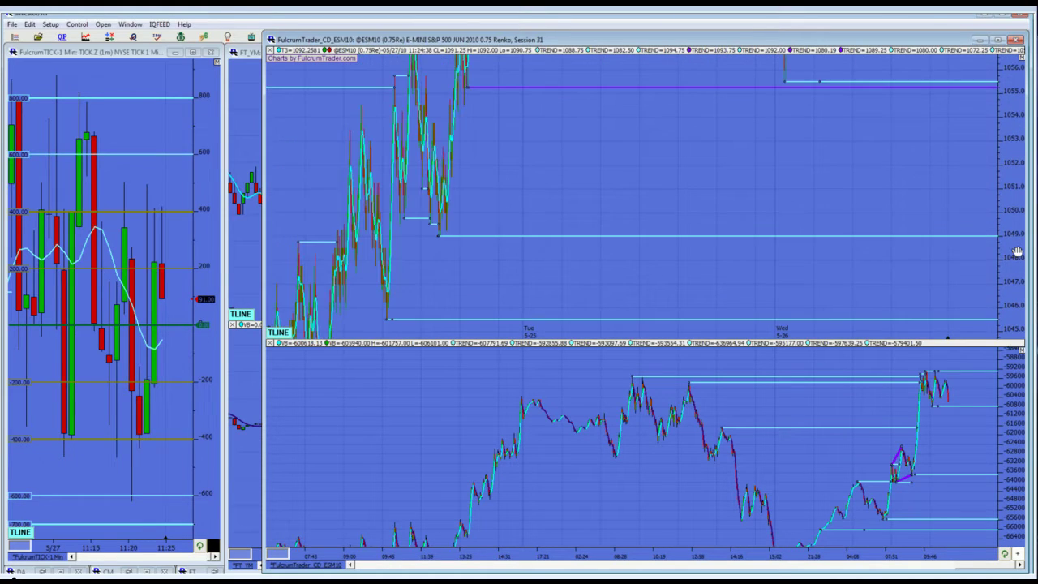
scroll(1018, 252, "up", 2)
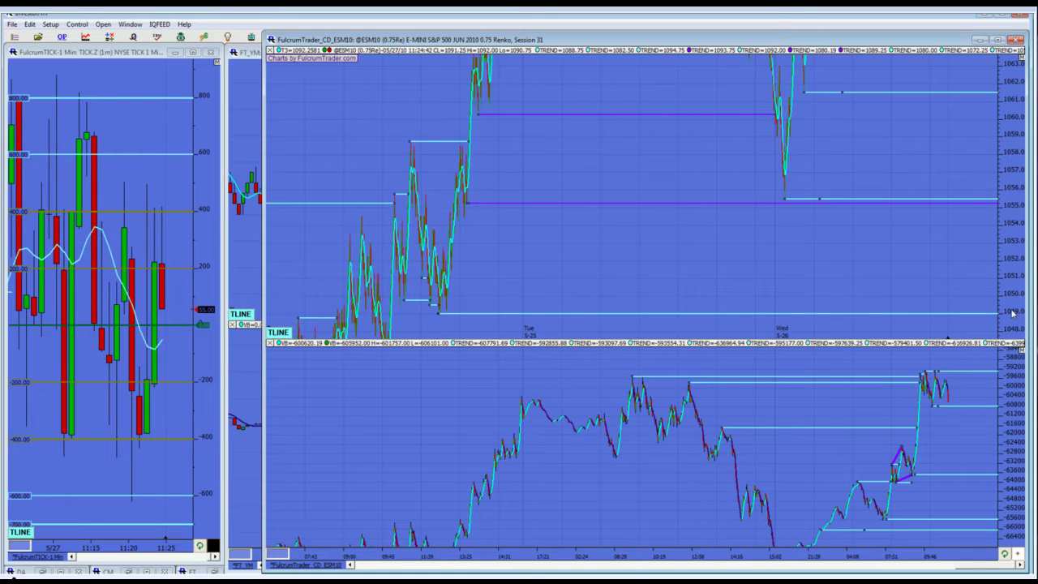
scroll(1015, 301, "up", 1)
scroll(1018, 276, "up", 2)
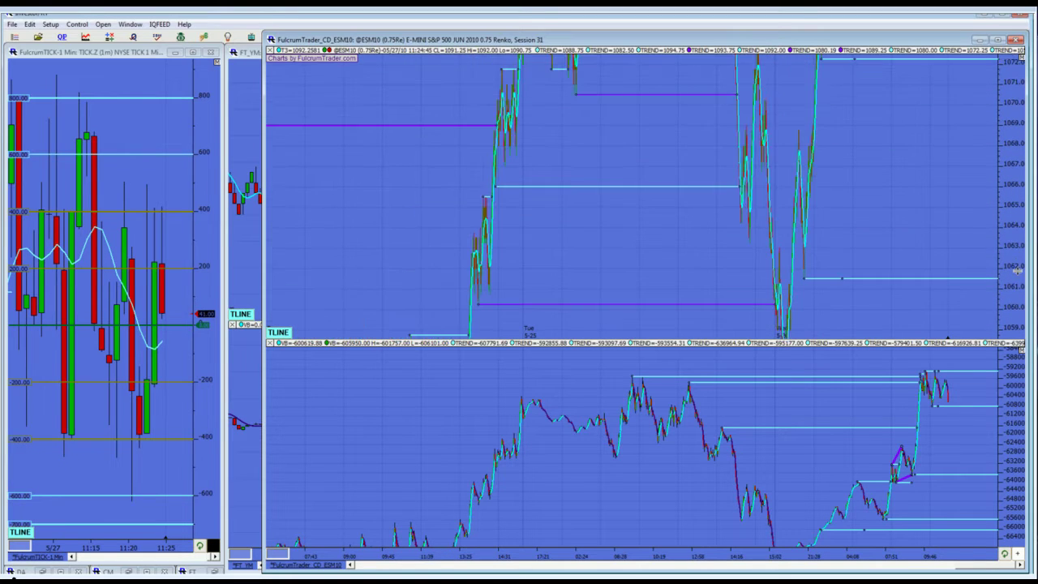
left_click_drag(1019, 140, 1017, 271)
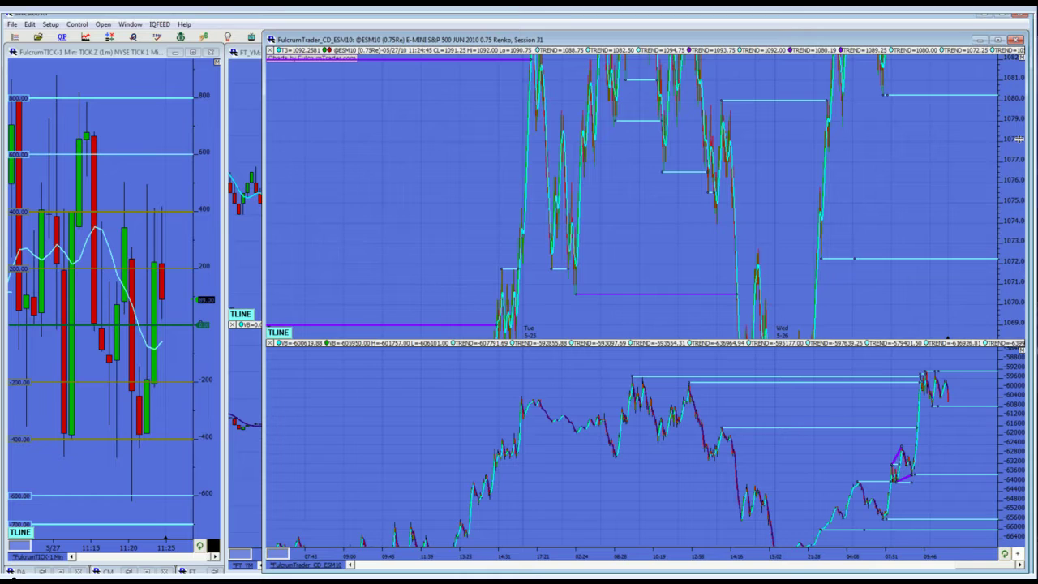
left_click_drag(1019, 140, 1013, 267)
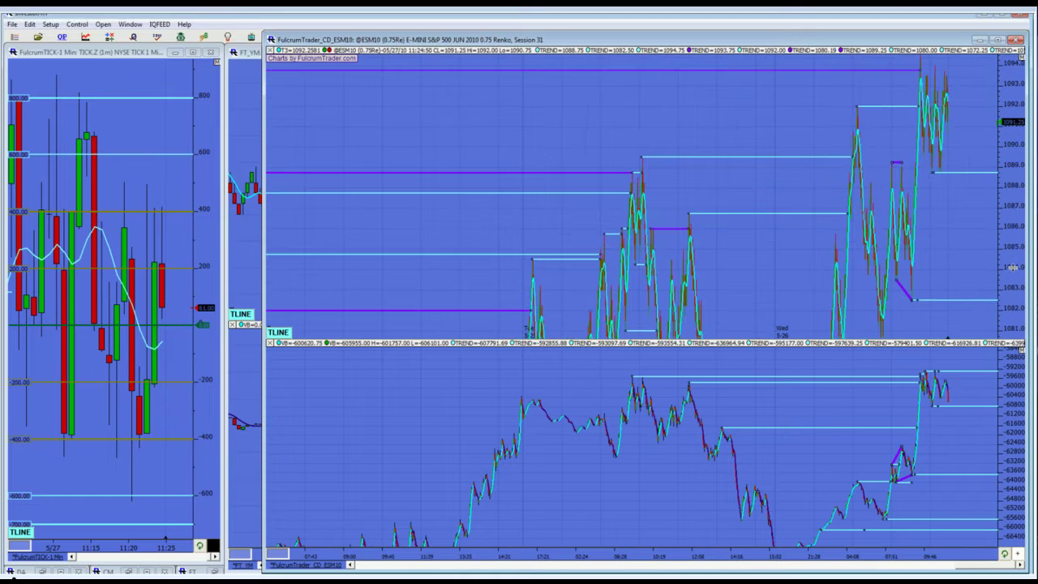
left_click_drag(863, 185, 863, 213)
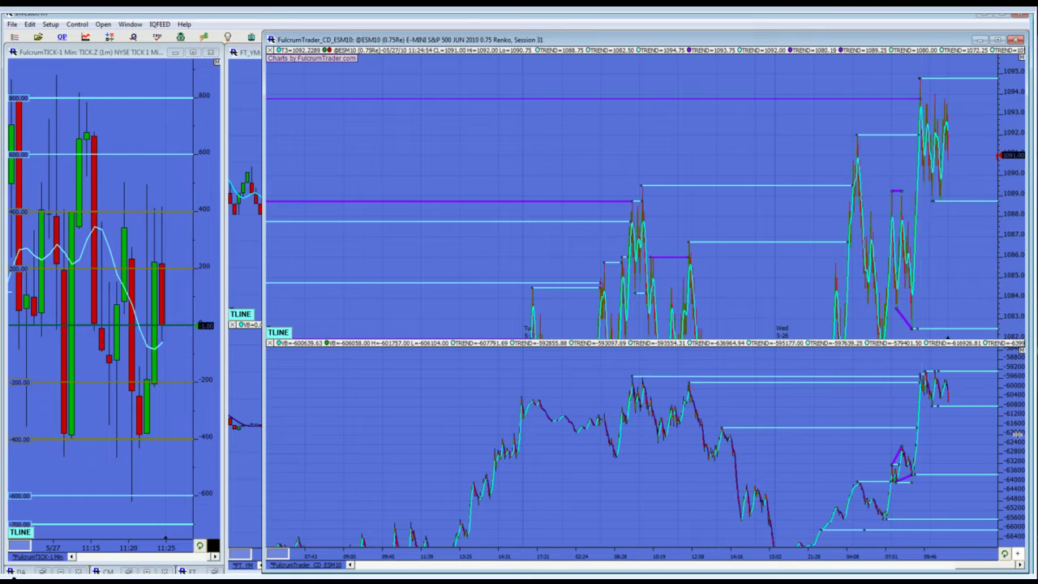
Expand the E-mini S&P chart's bar spacing to the May 27 morning session and reposition both panes around the latest price and delta bars
left_click_drag(1018, 434, 1018, 463)
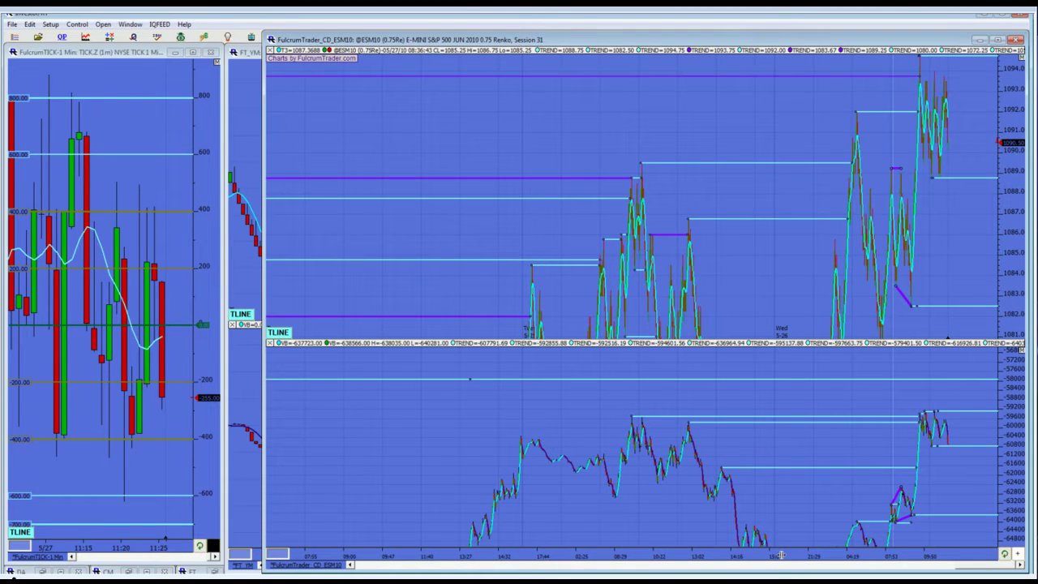
double_click(781, 554)
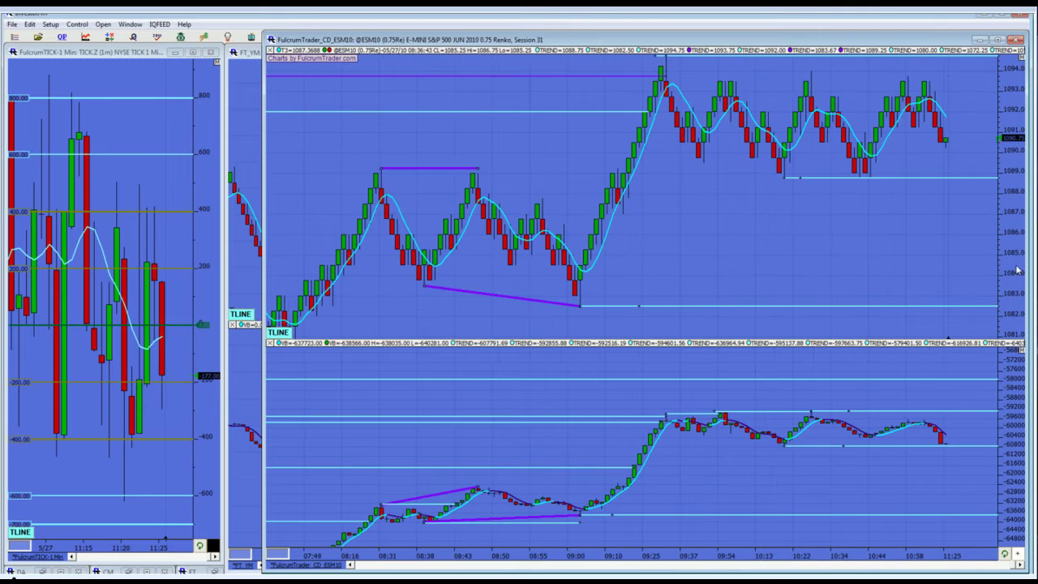
left_click_drag(1018, 270, 1017, 333)
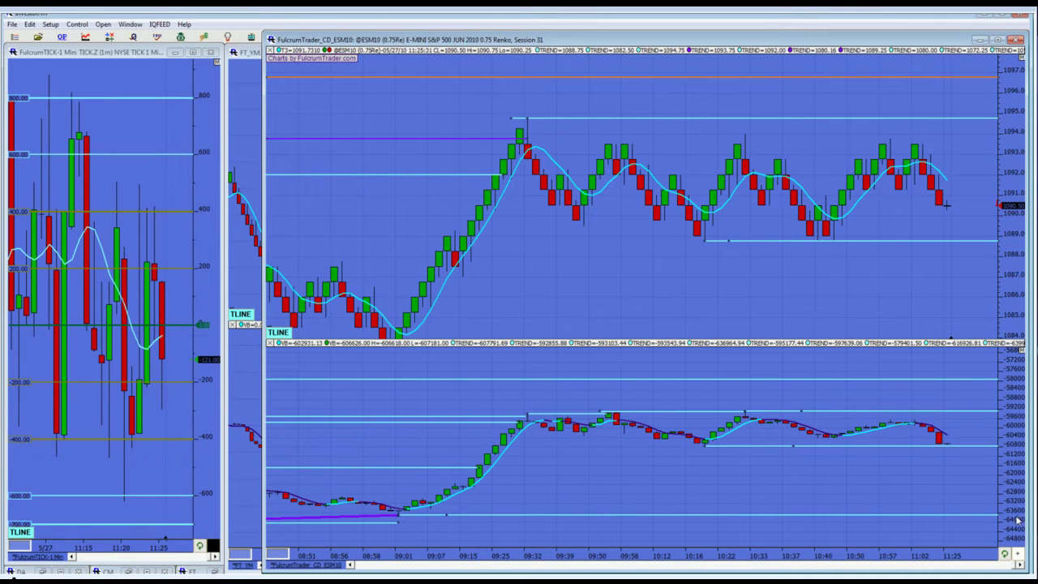
left_click(929, 441)
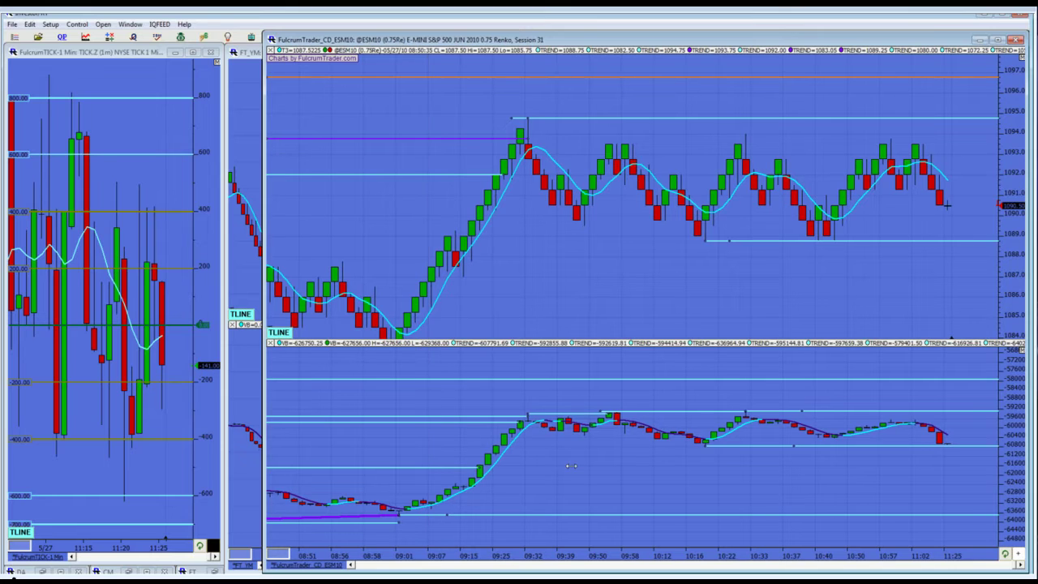
Narrow the E-mini S&P chart window to uncover the YM and TF charts, and inspect its cumulative delta at the recent swing highs and lows
left_click_drag(571, 465, 571, 466)
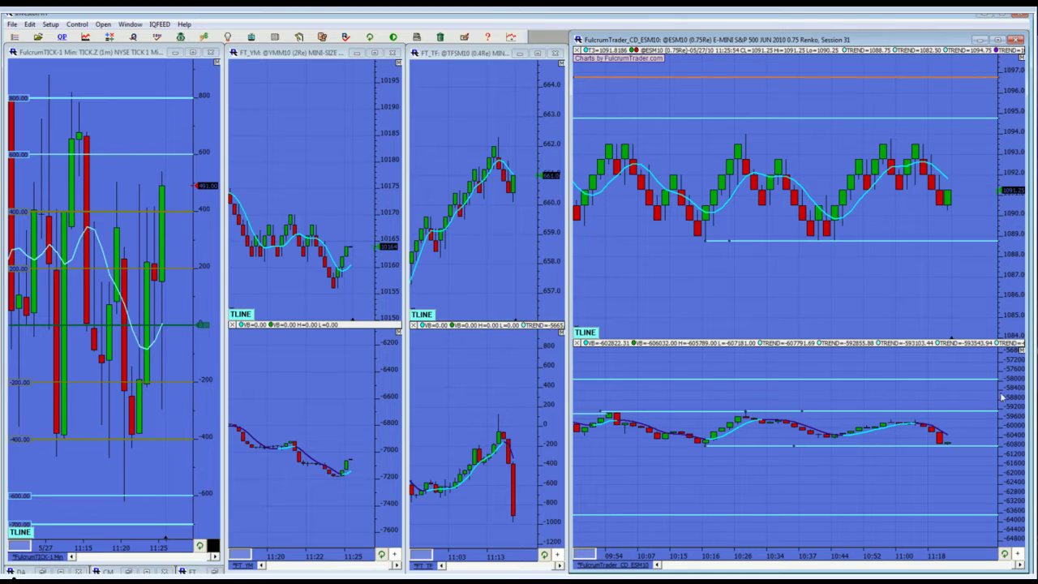
left_click(940, 433)
left_click(730, 430)
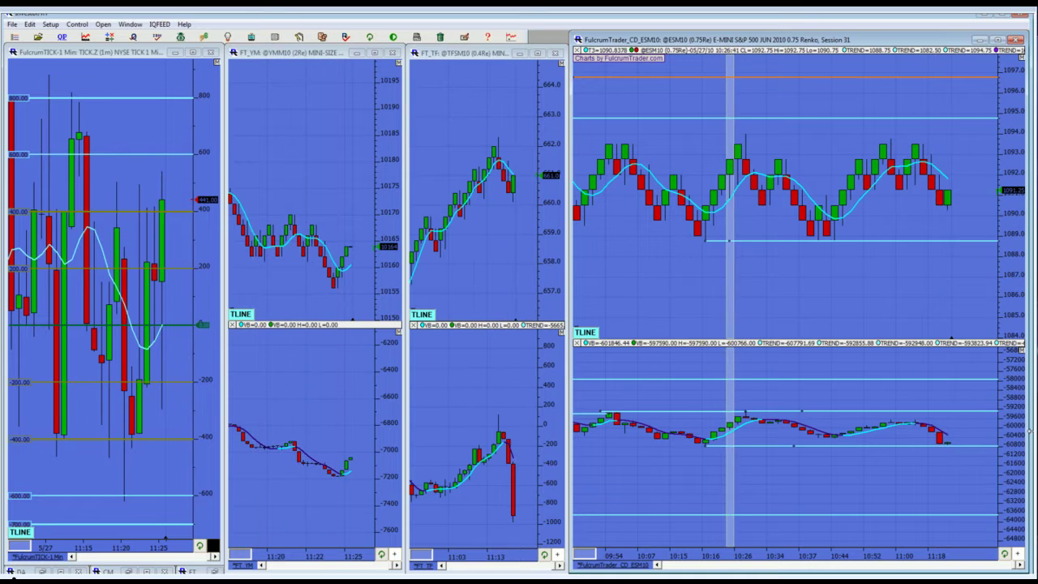
left_click(701, 440)
left_click(778, 428)
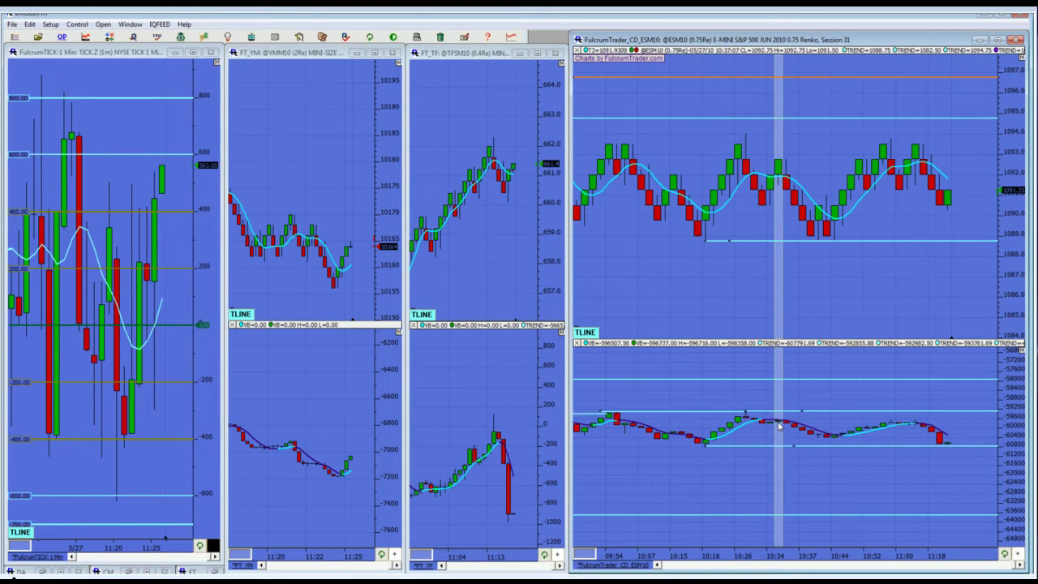
left_click(892, 424)
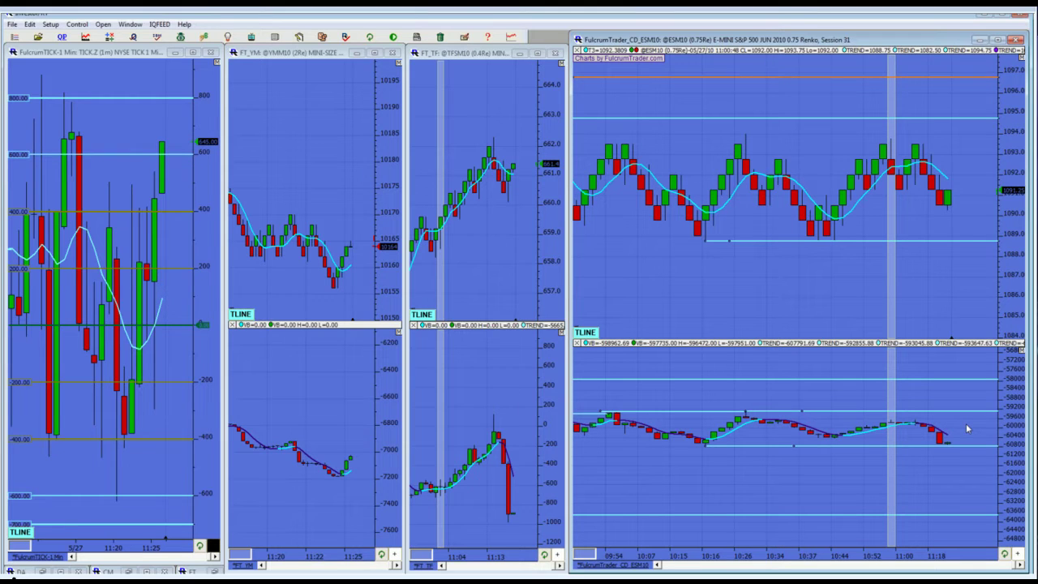
left_click(967, 428)
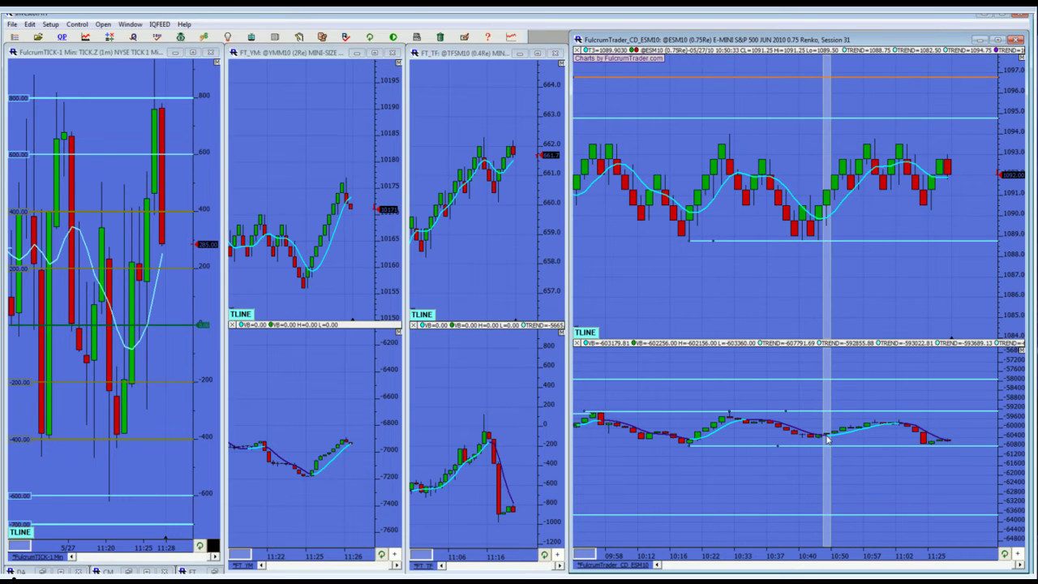
Compare the S&P cumulative delta bars around 10:50 and 11:25 with the matching price bars, shifting the delta pane slightly down
left_click(938, 439)
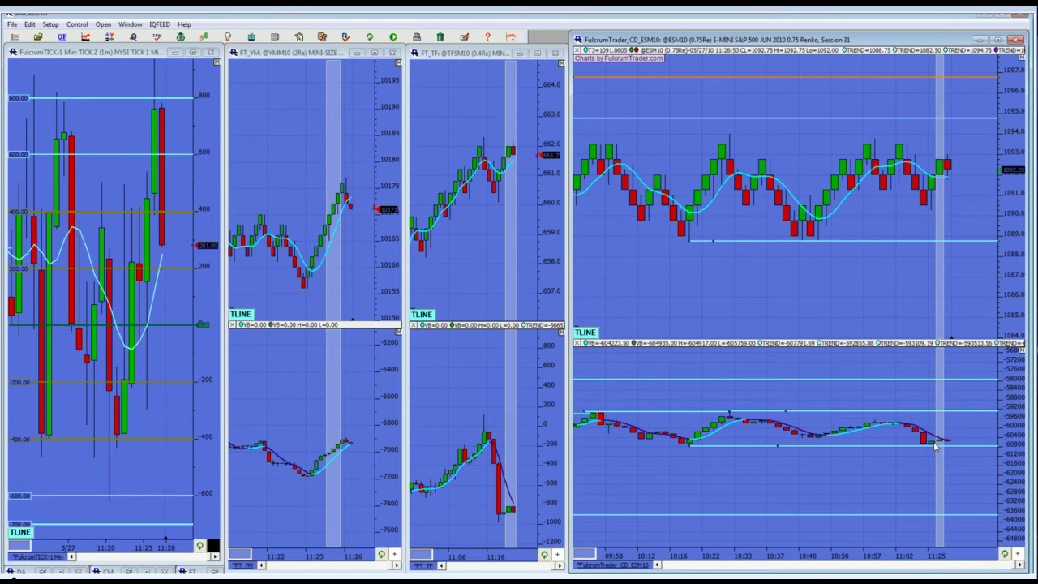
left_click(933, 444)
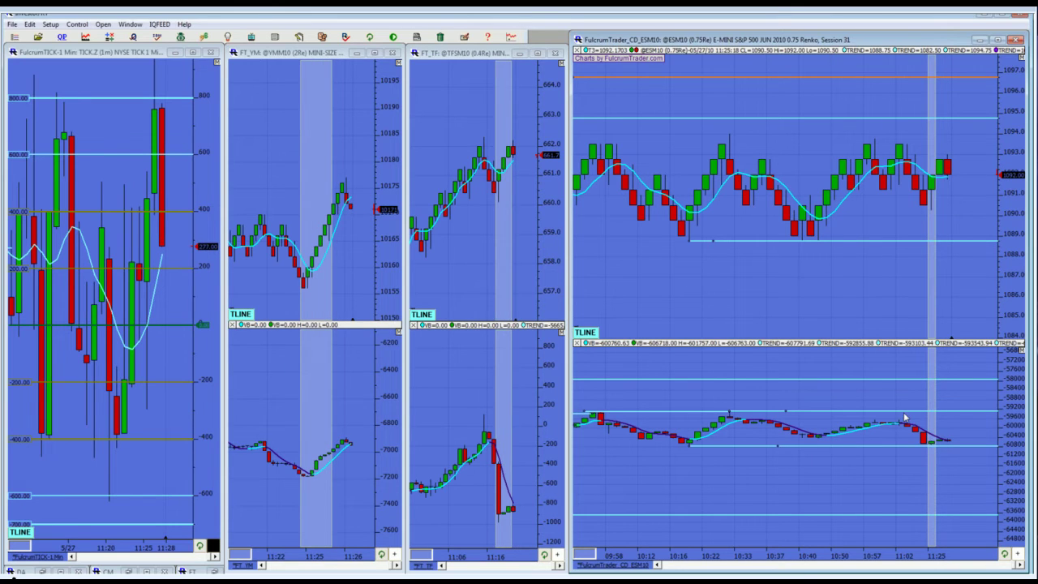
left_click(906, 417)
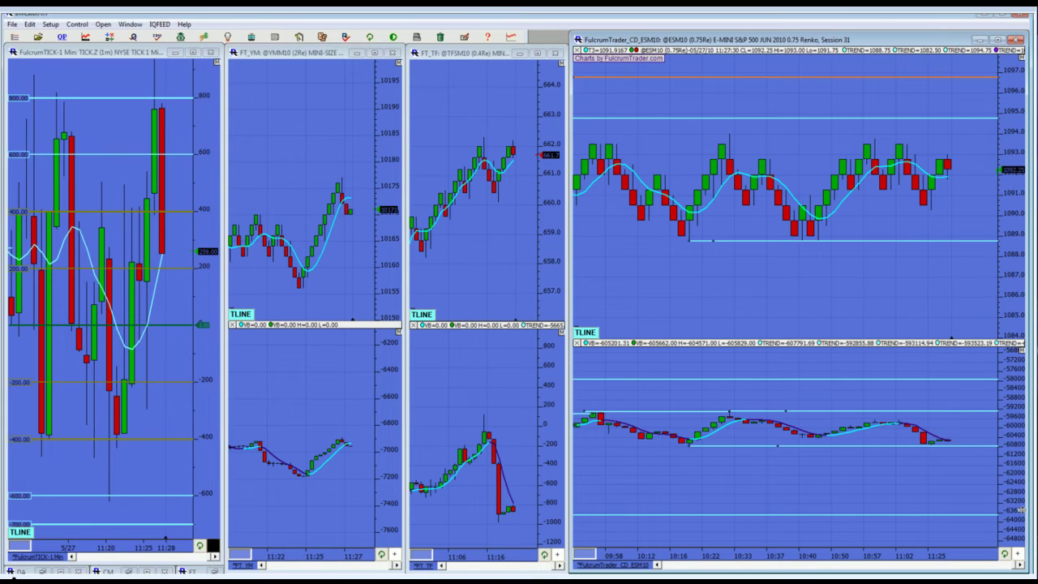
left_click(932, 477)
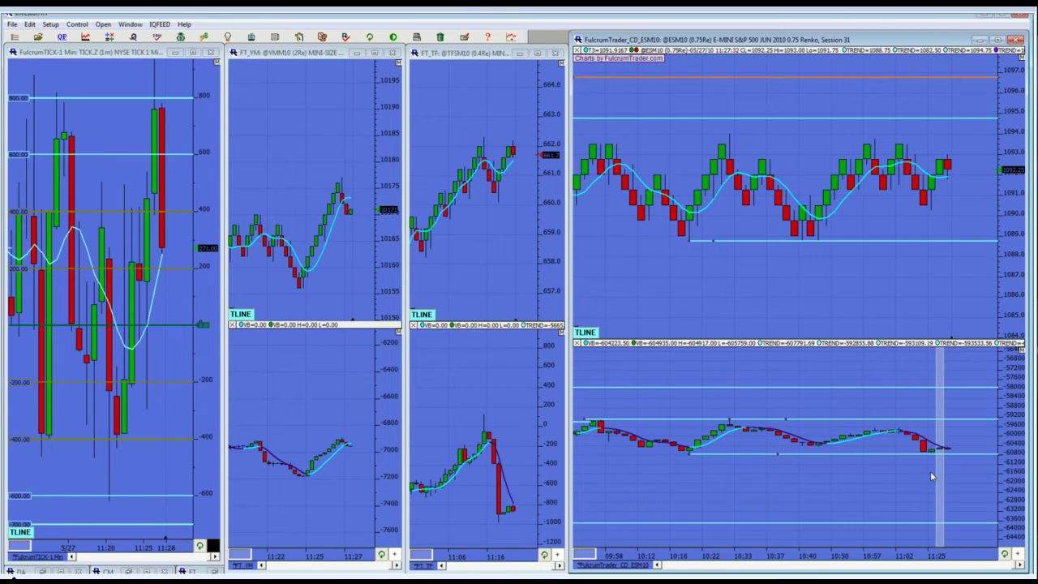
left_click(779, 456)
left_click(829, 462)
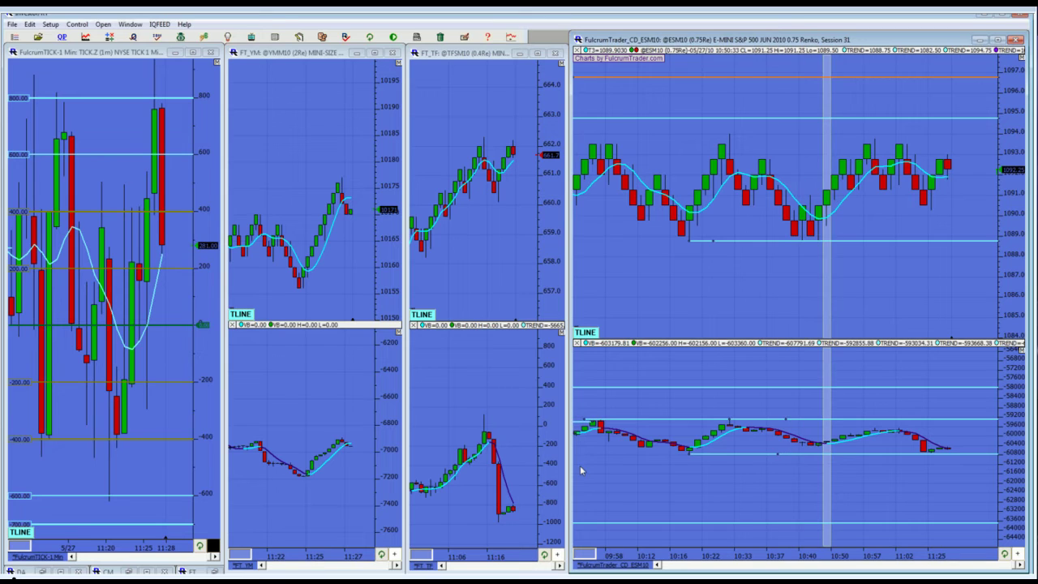
Compress the S&P chart's bar spacing to include the rally from about 09:04, and compare its price and delta swings
left_click(581, 471)
key("Right")
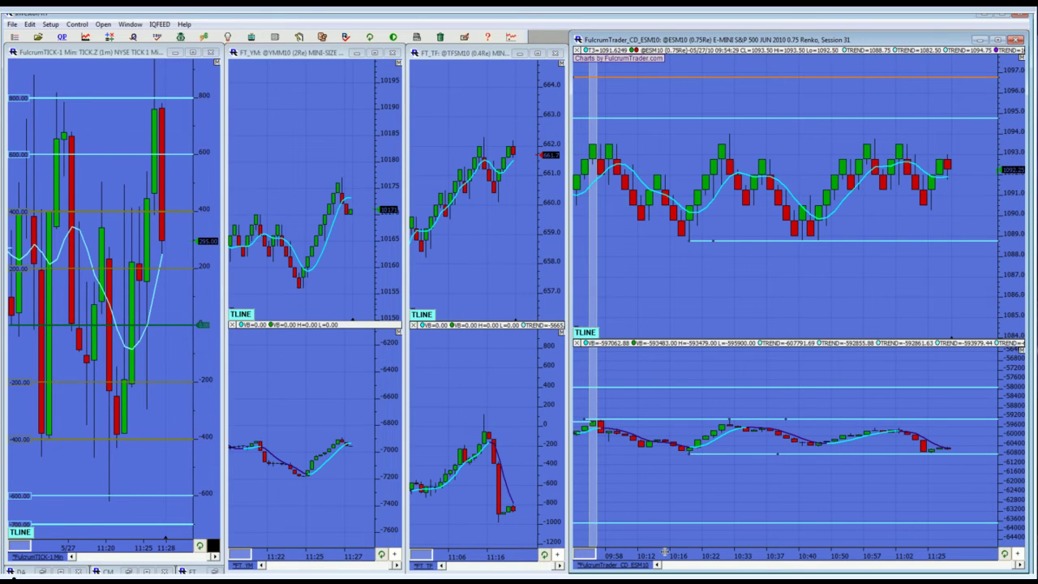
left_click(665, 552)
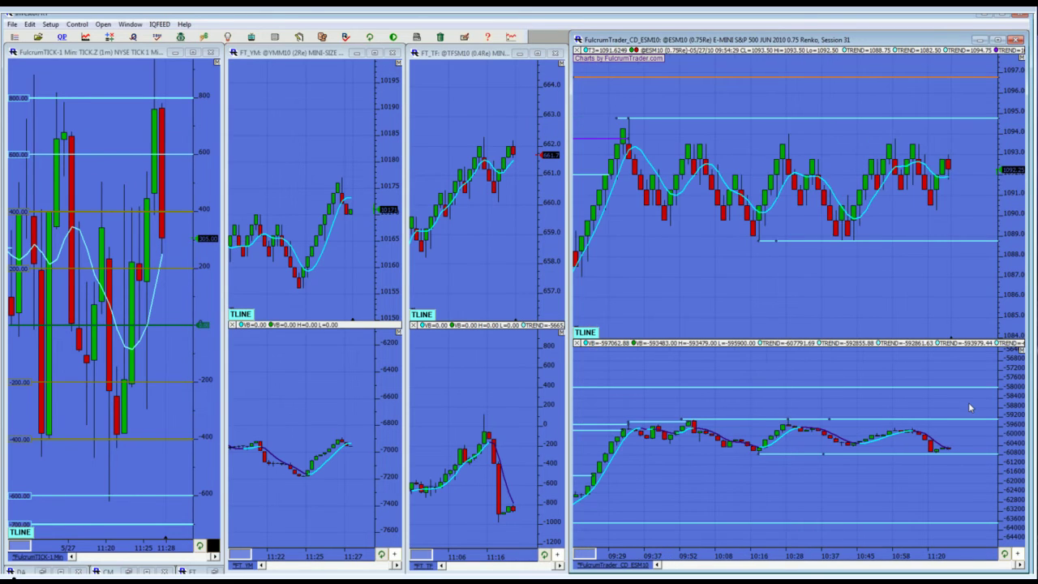
key("Down")
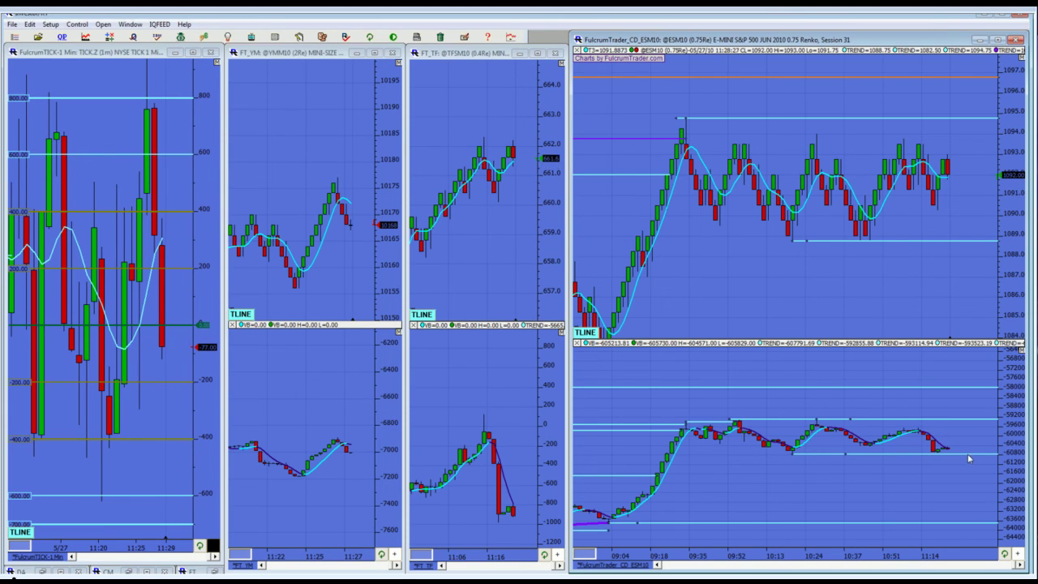
left_click(938, 433)
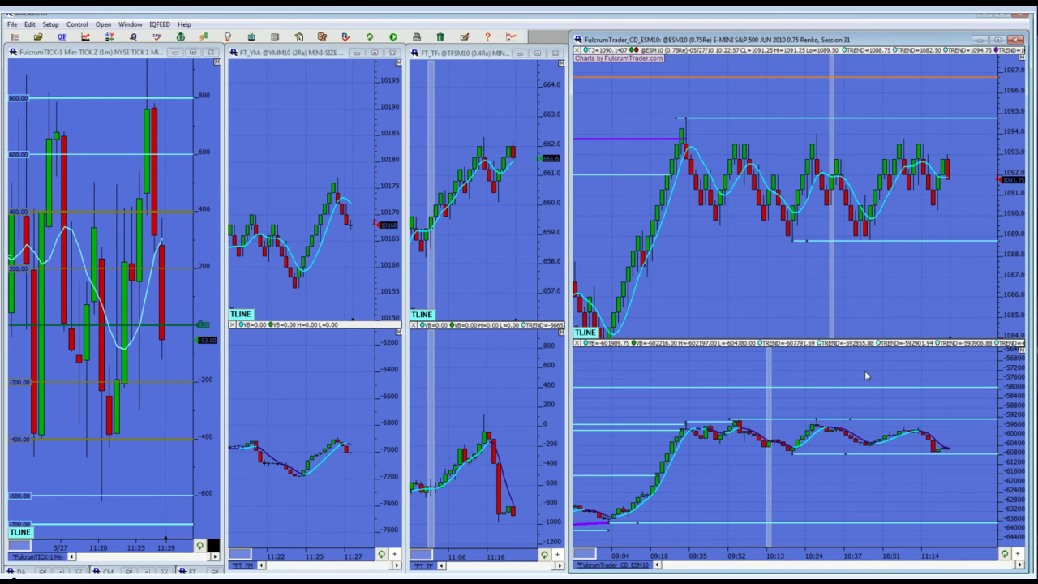
Widen the Mini Russell 2000 chart window in both directions over the neighbouring YM and S&P charts
left_click(564, 401)
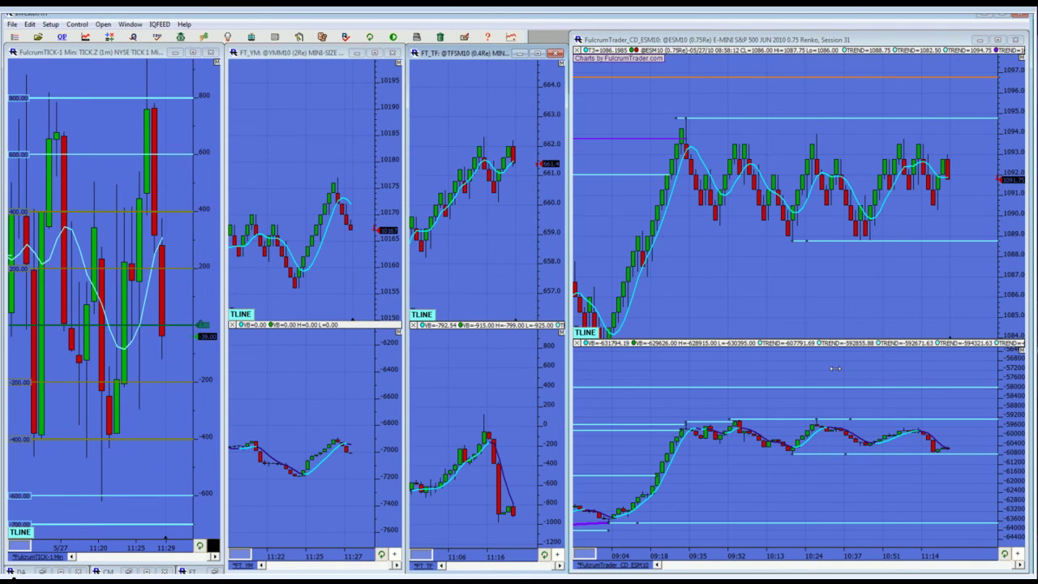
left_click_drag(836, 369, 836, 369)
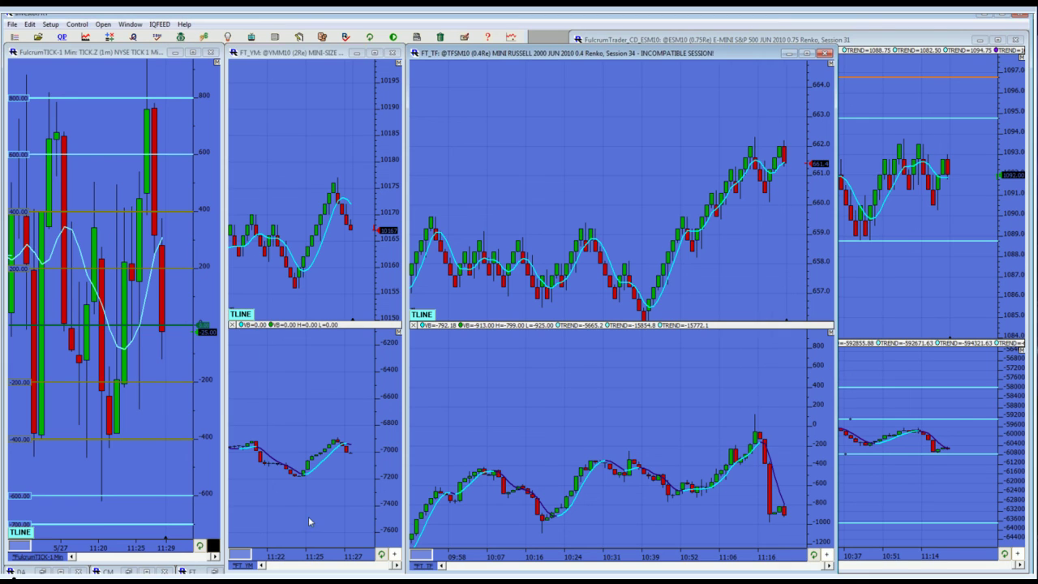
left_click_drag(407, 522, 264, 521)
Compress the Mini Russell 2000 chart's bar spacing and delta scale to examine the longer-term swings back before May 26
left_click_drag(445, 554, 478, 551)
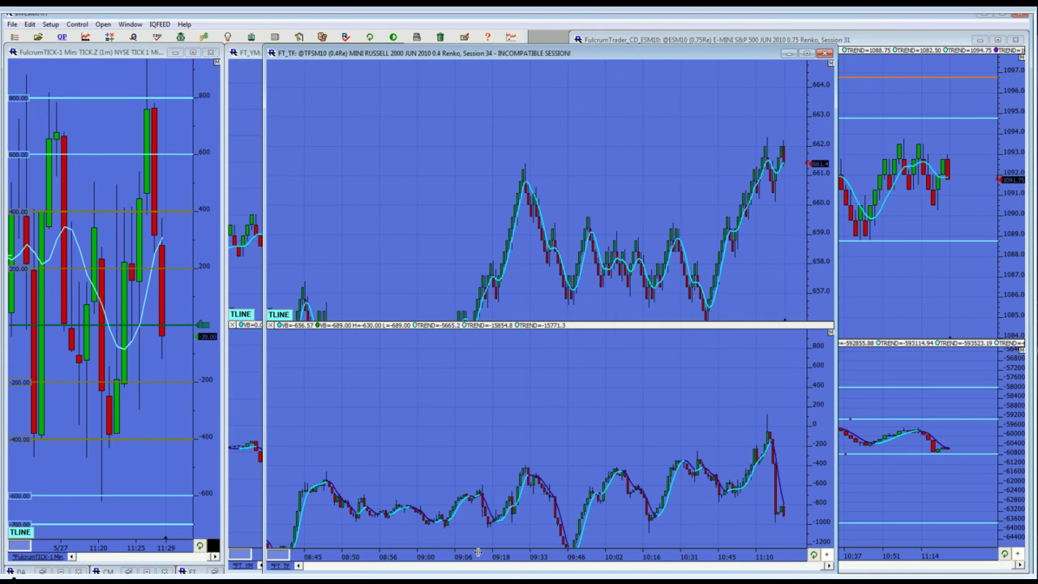
left_click_drag(724, 513, 801, 481)
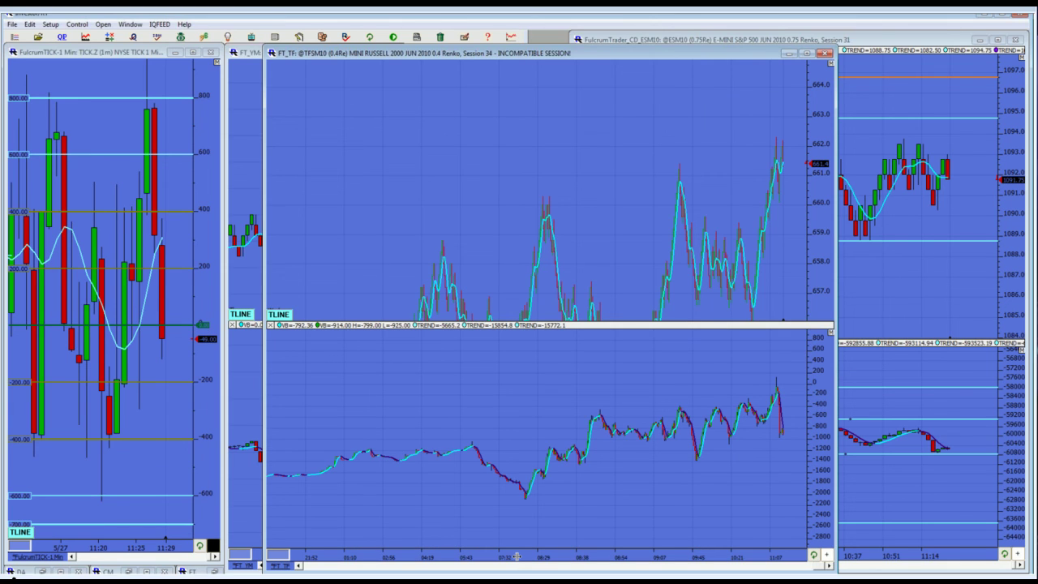
left_click_drag(516, 557, 516, 556)
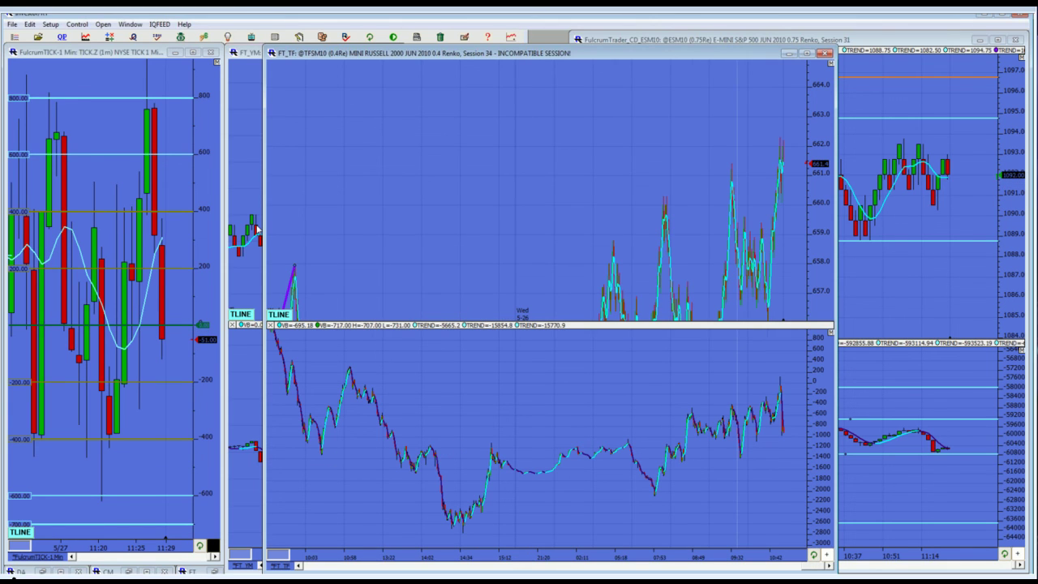